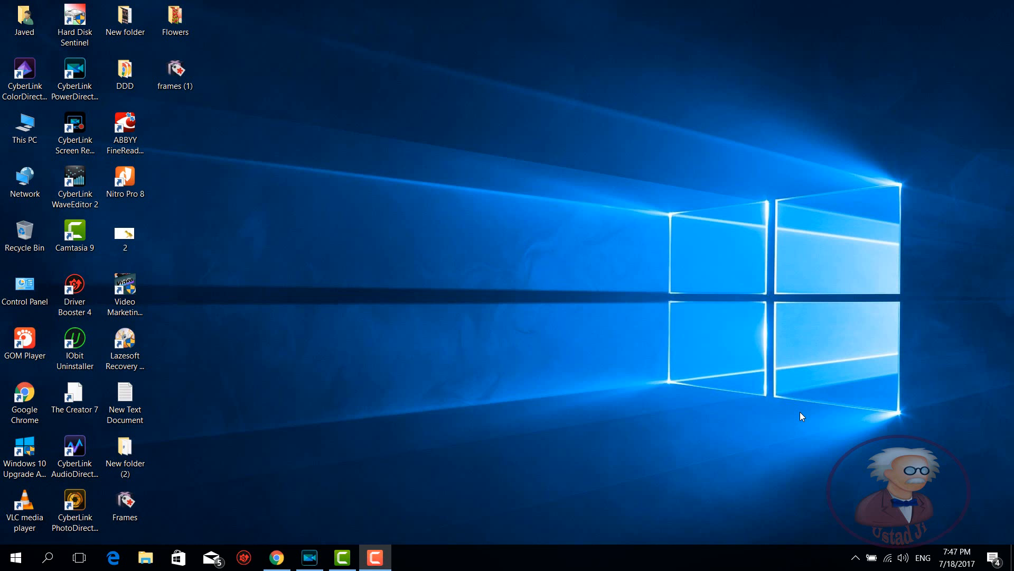
Step: Switch to PowerDirector and place Kite Surfing.wmv on track 1 and 21-1.png on track 2, both at the timeline start
click(309, 558)
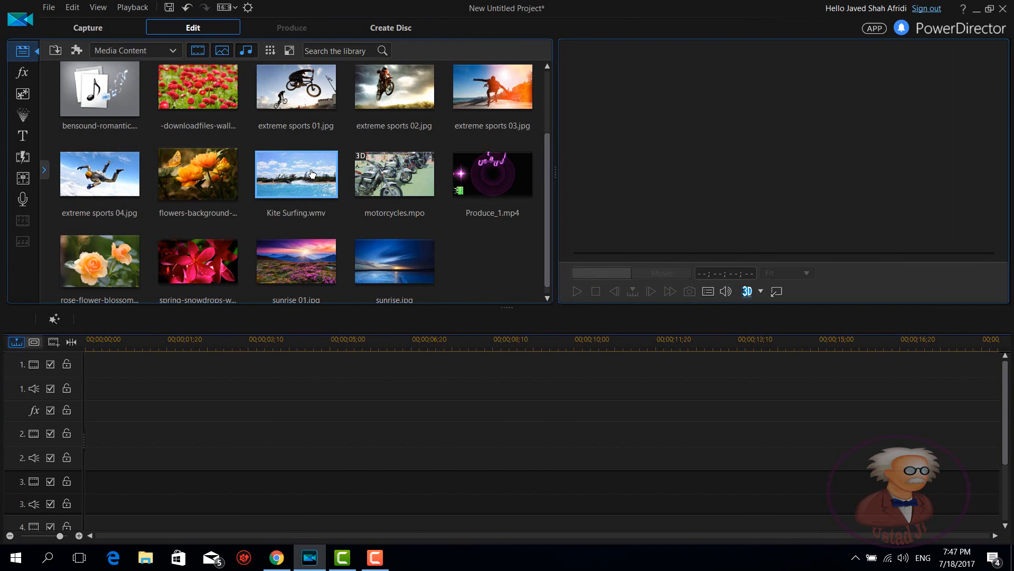
drag(312, 174, 79, 388)
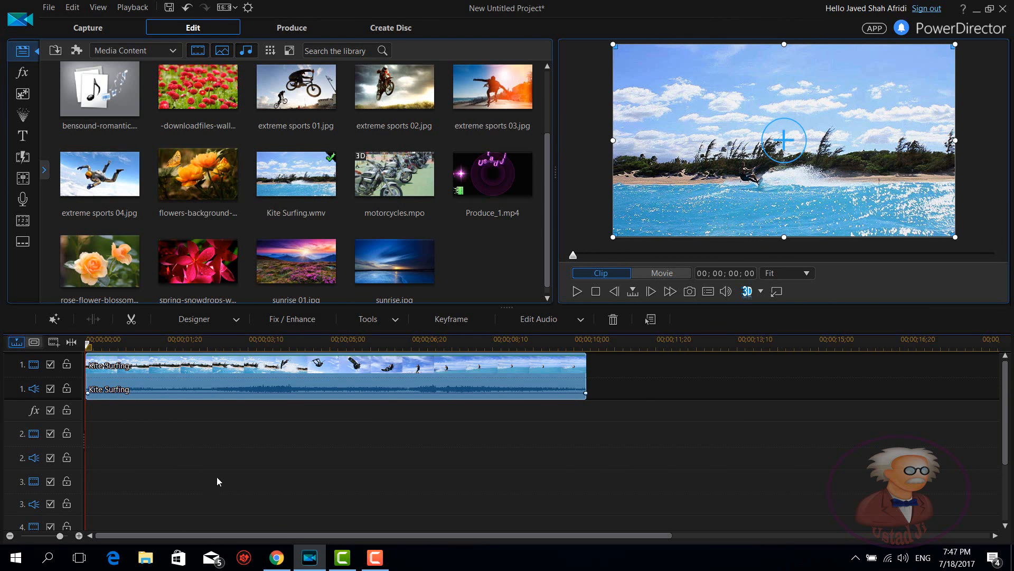
drag(547, 271, 550, 166)
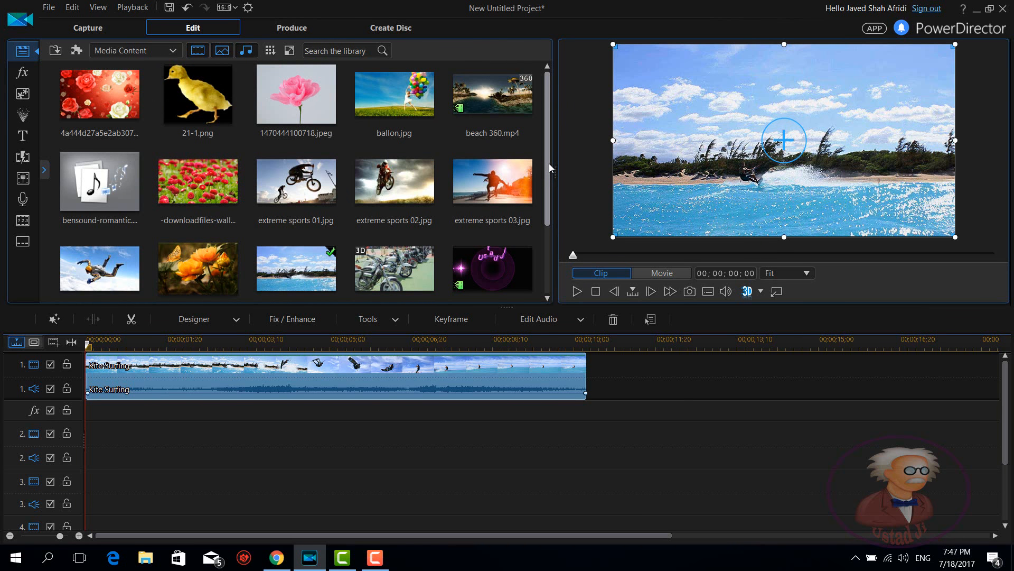
drag(217, 132, 89, 462)
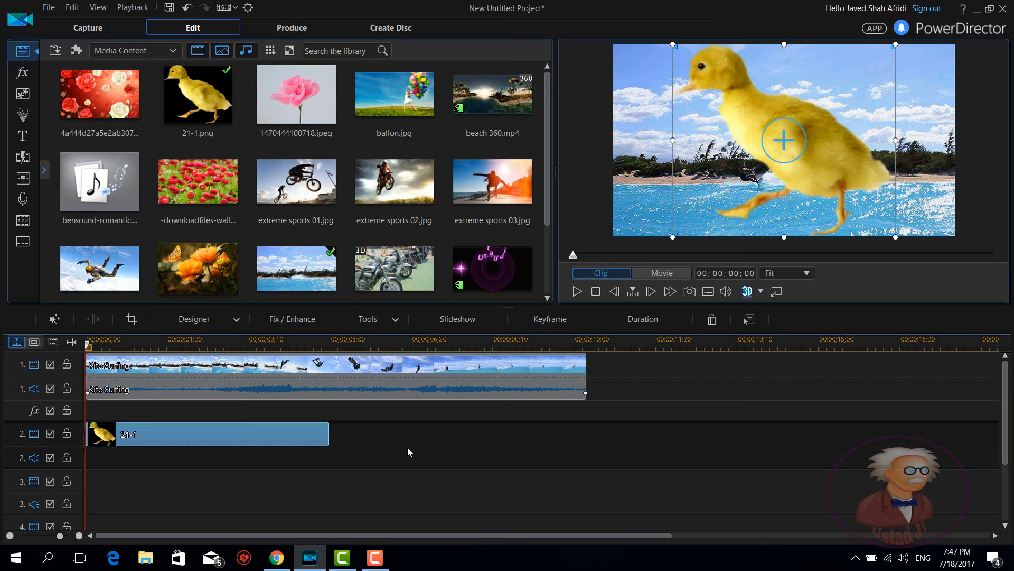
Step: Extend the duck image clip on track 2 to 00;00;10;08 so it ends together with the Kite Surfing video
click(428, 373)
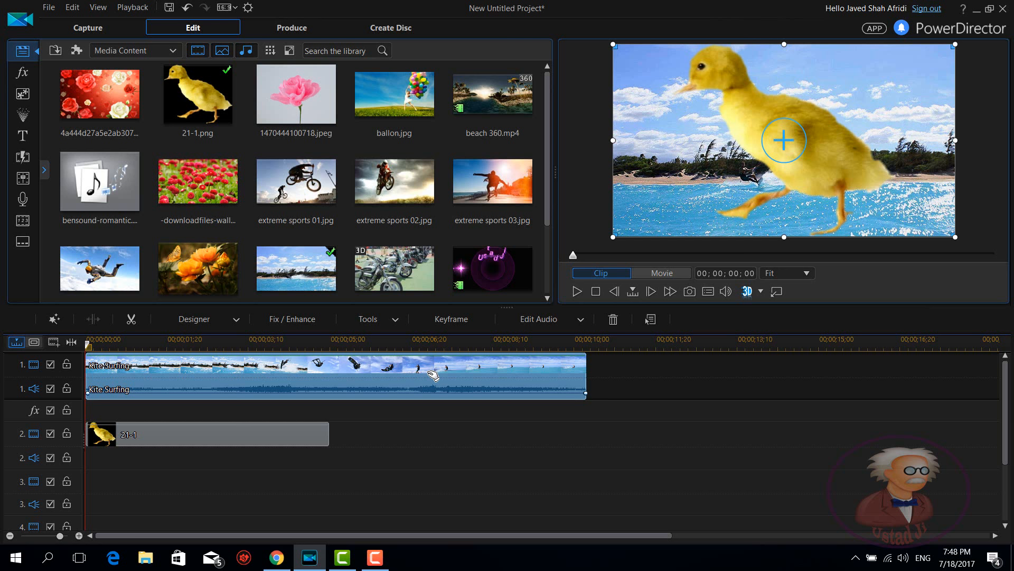
click(239, 496)
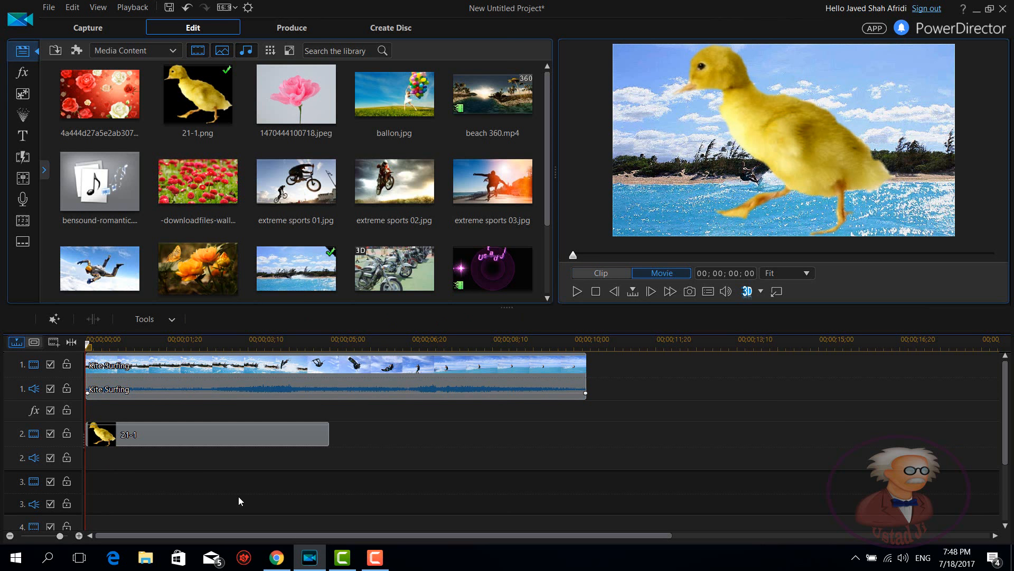
click(271, 441)
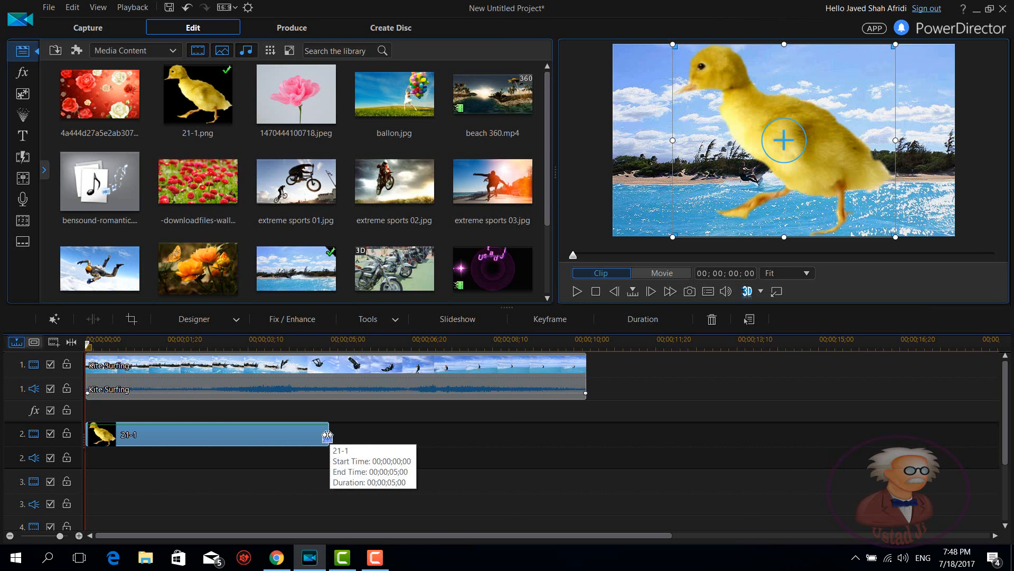
drag(327, 436, 588, 425)
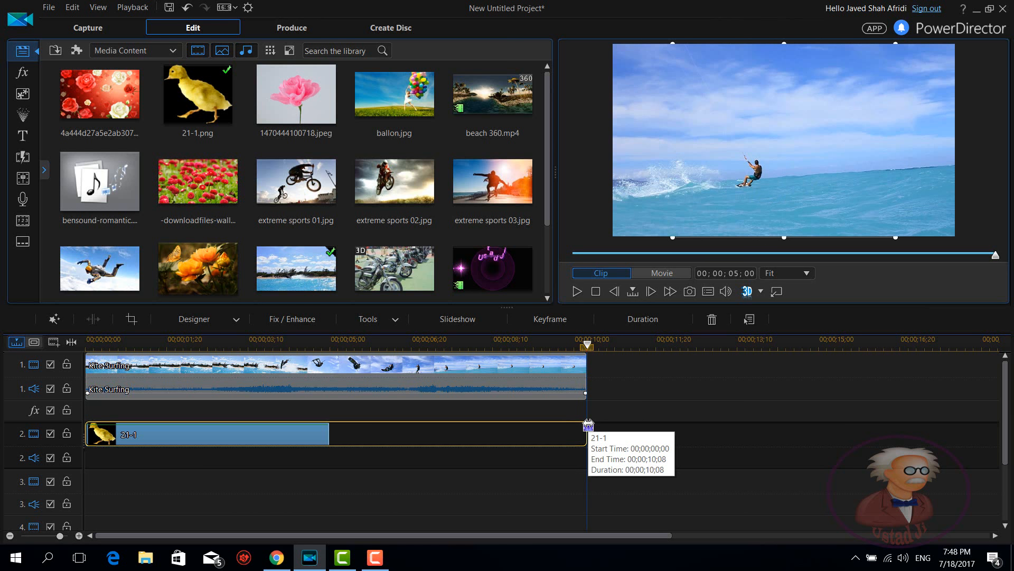
drag(588, 425, 588, 425)
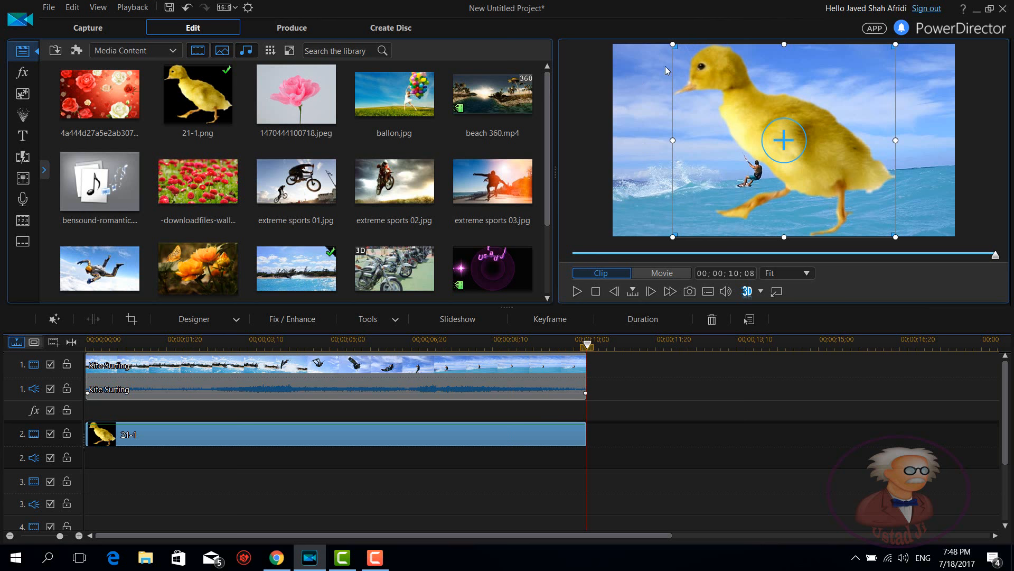
Step: Shrink the duck overlay to a small logo size and place it in the lower-right corner of the video frame
drag(673, 45, 701, 133)
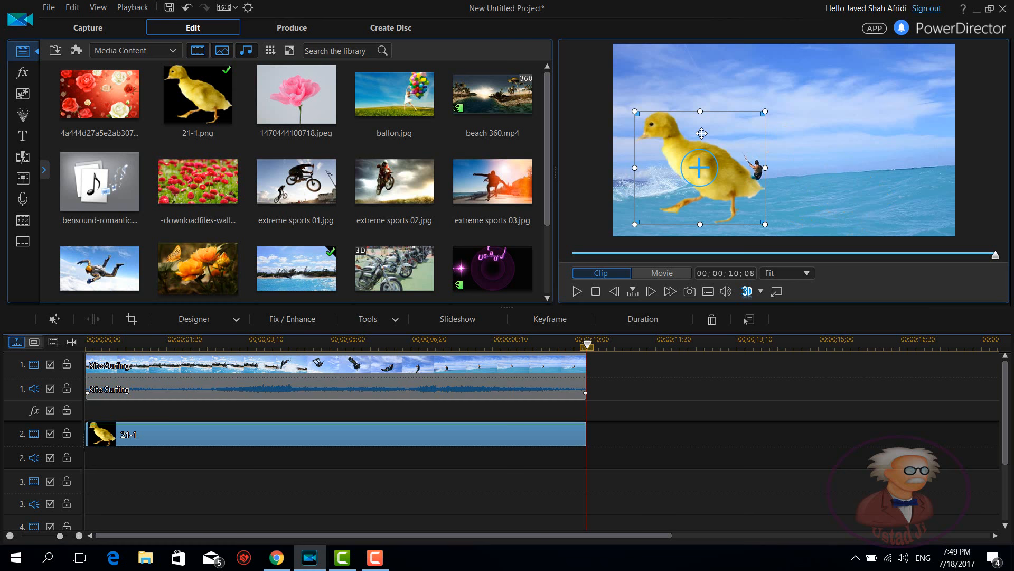
drag(701, 133, 712, 64)
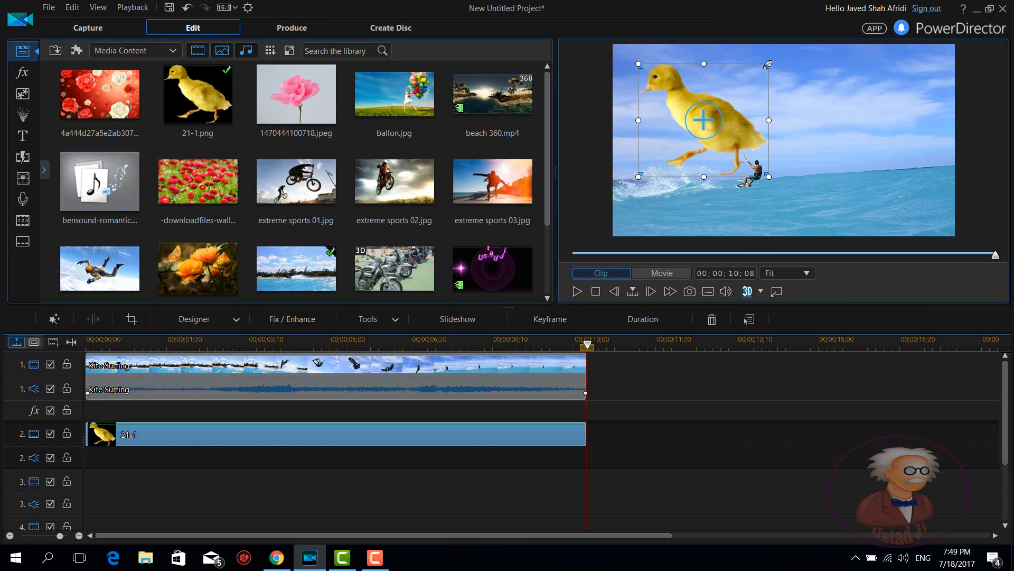
drag(768, 64, 686, 160)
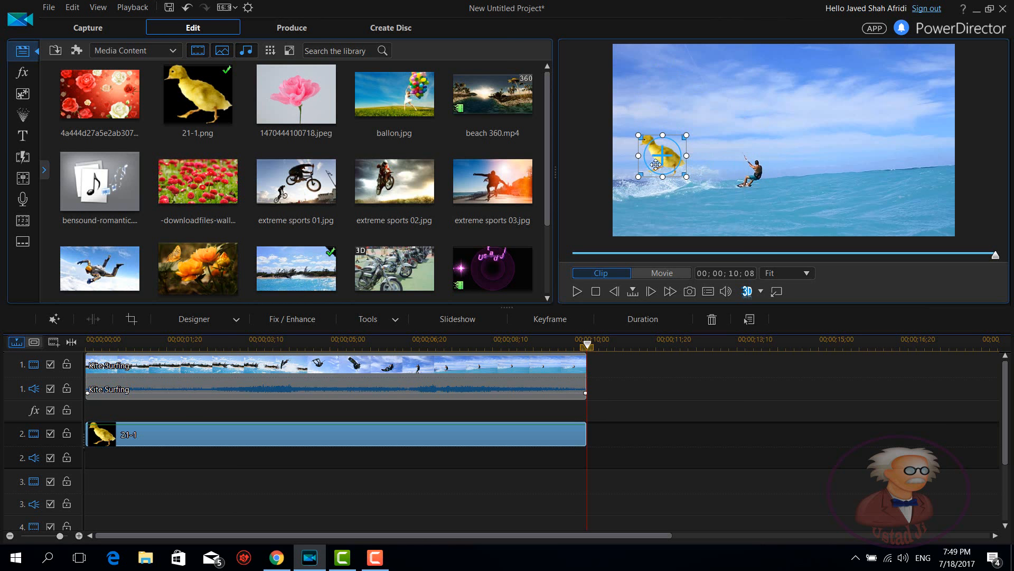
drag(738, 139, 934, 210)
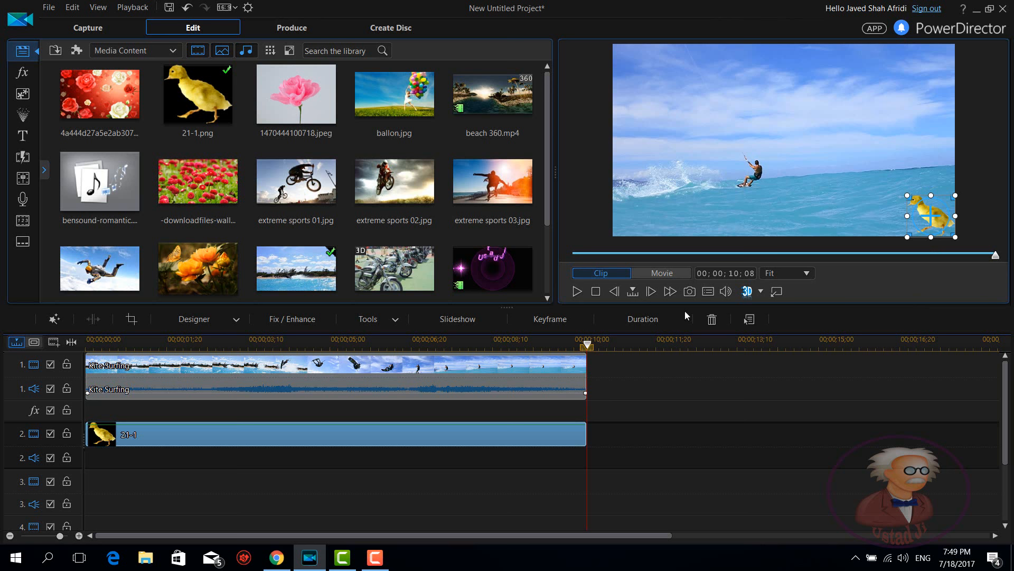
click(681, 393)
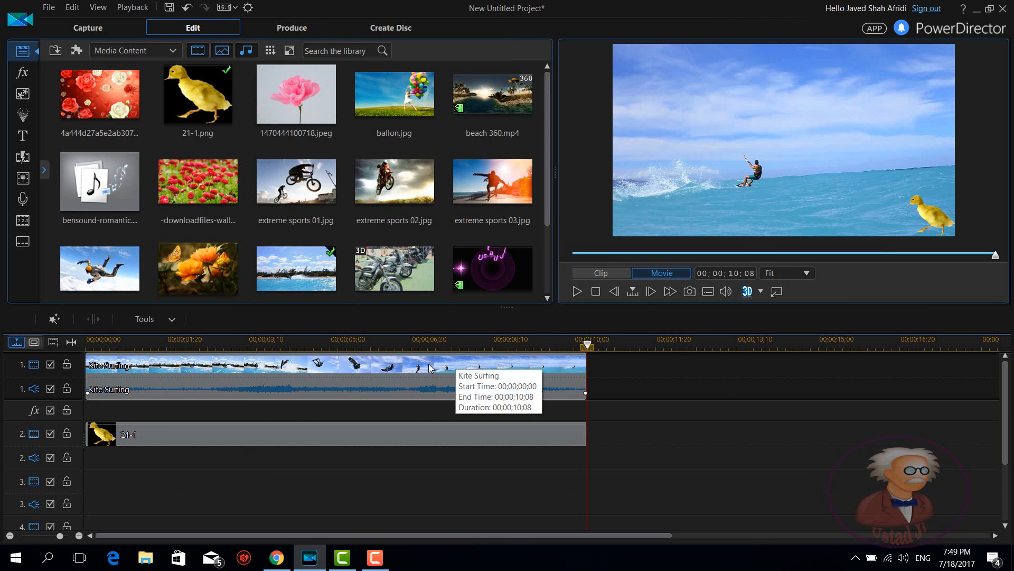
Step: Trim both ends of the duck clip so it starts shortly after the video begins and ends at about 00;00;08;06
click(94, 437)
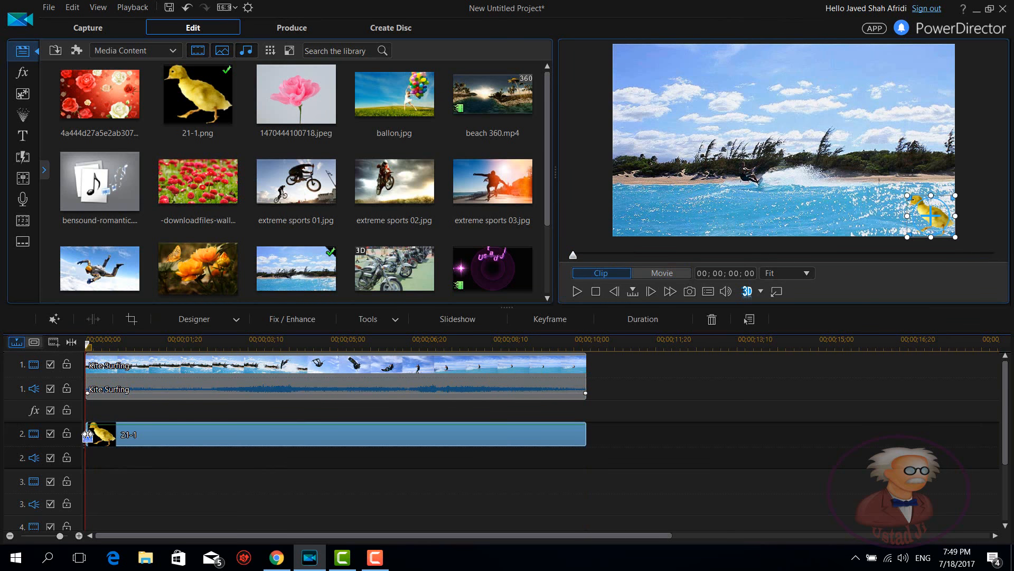
drag(94, 437, 126, 436)
drag(152, 435, 153, 435)
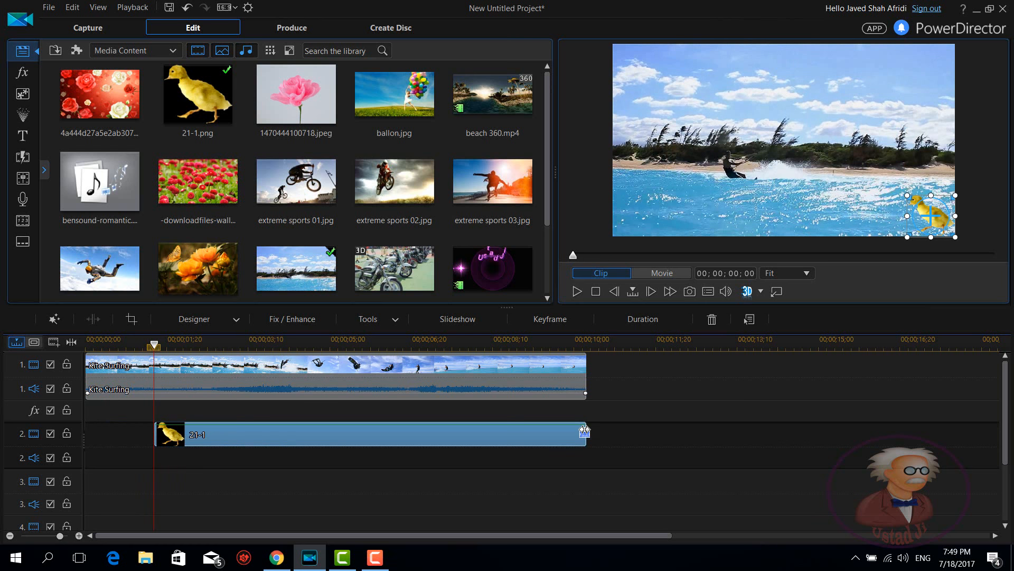
drag(585, 434, 486, 444)
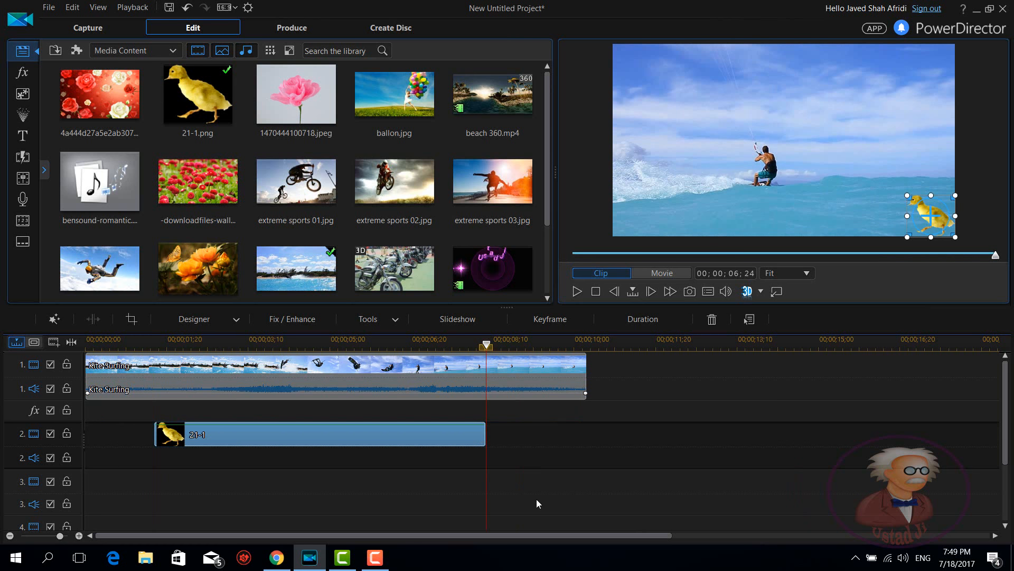
click(534, 497)
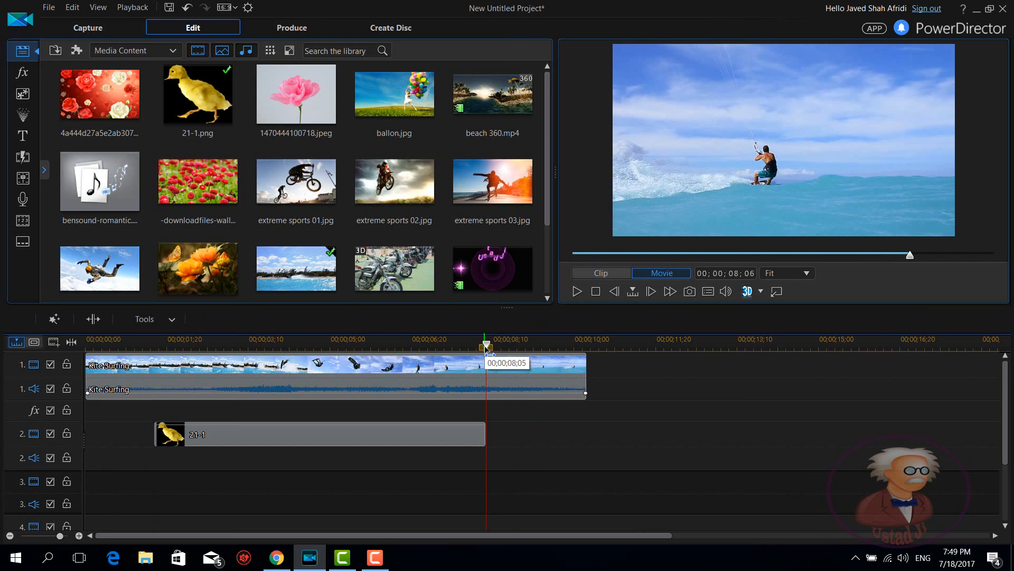
Step: Play the whole movie from the beginning to check when the duck overlay appears and disappears
drag(486, 347, 89, 421)
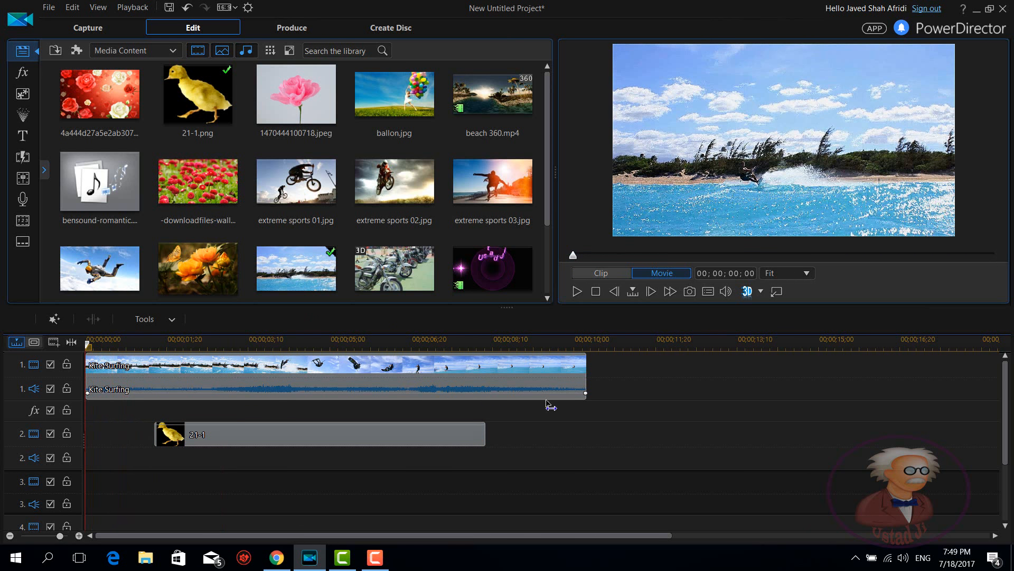
click(578, 292)
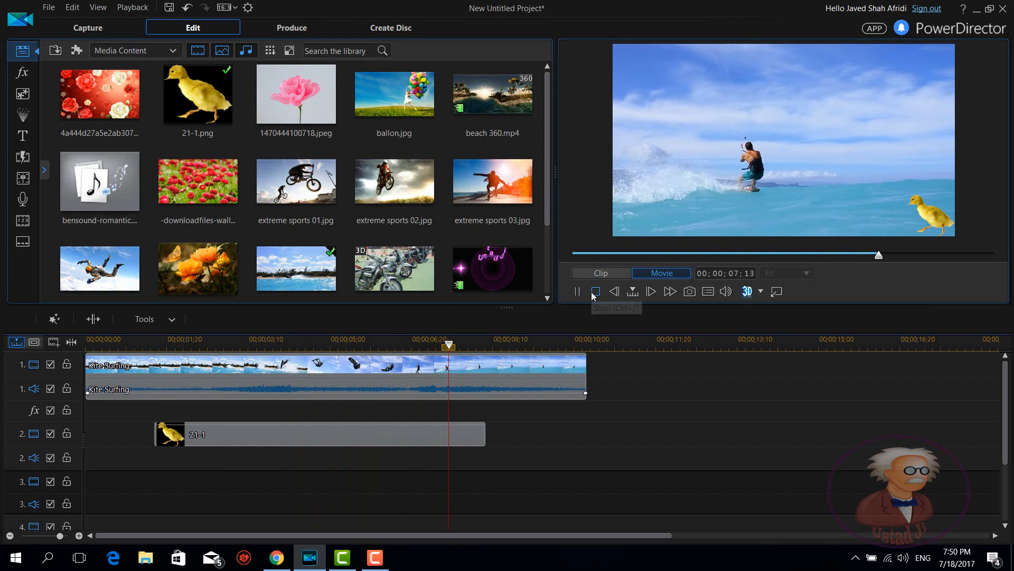
click(595, 291)
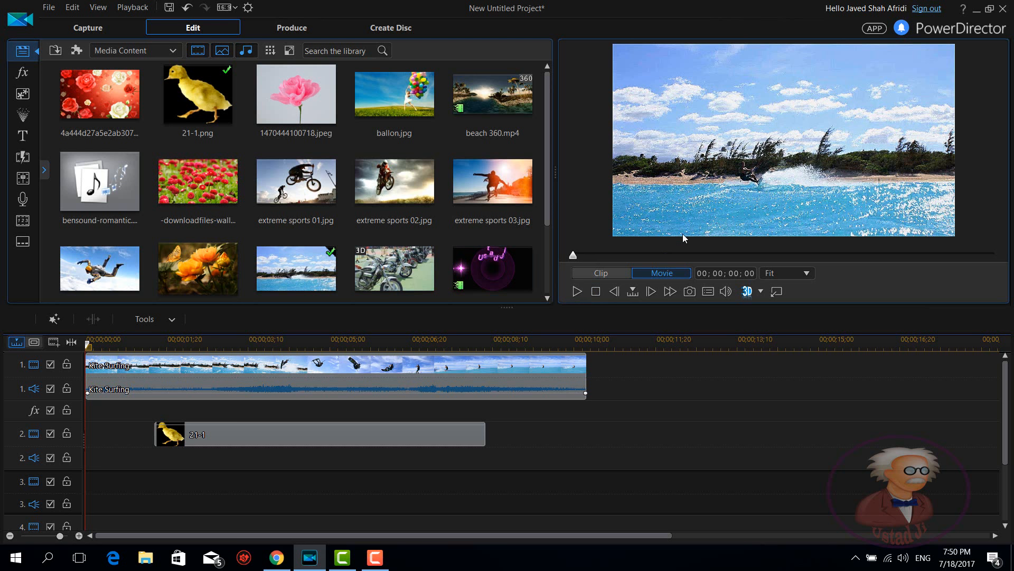
Step: Add the downloaded circular floral PiP object "frames" to track 3 near the duck clip's start and extend it to the duck clip's end
click(346, 439)
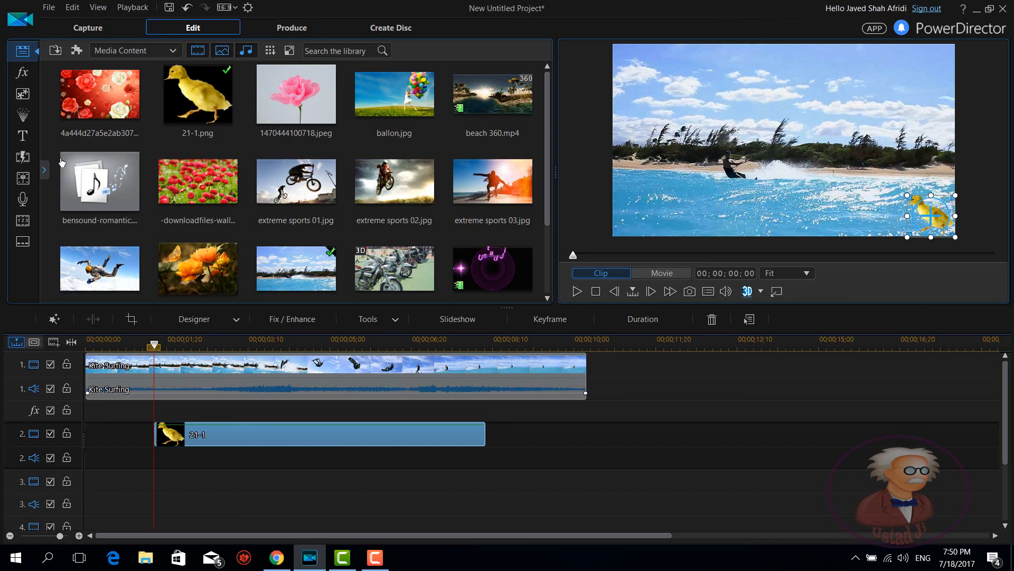
click(30, 91)
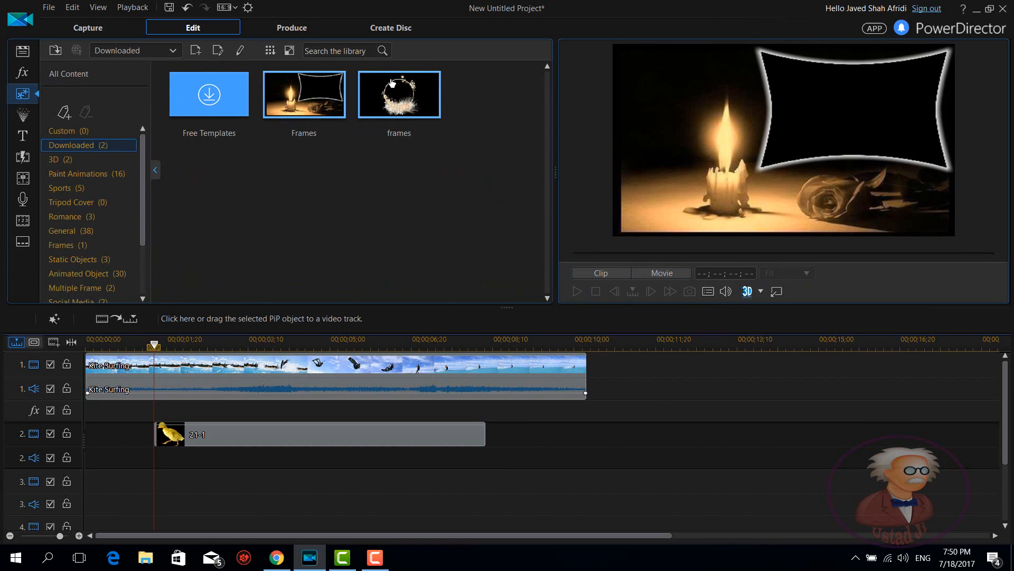
click(405, 99)
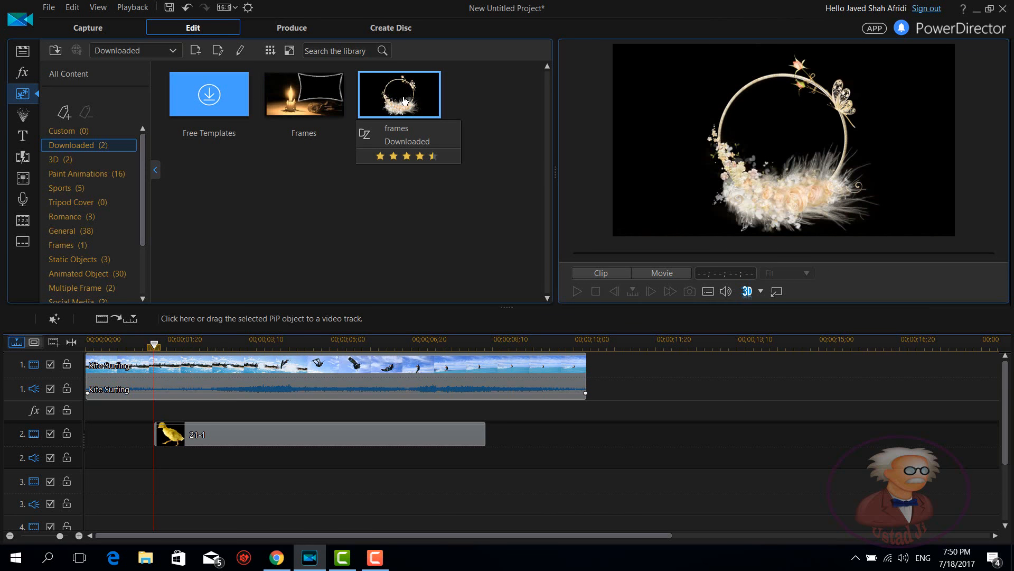
drag(404, 101, 157, 484)
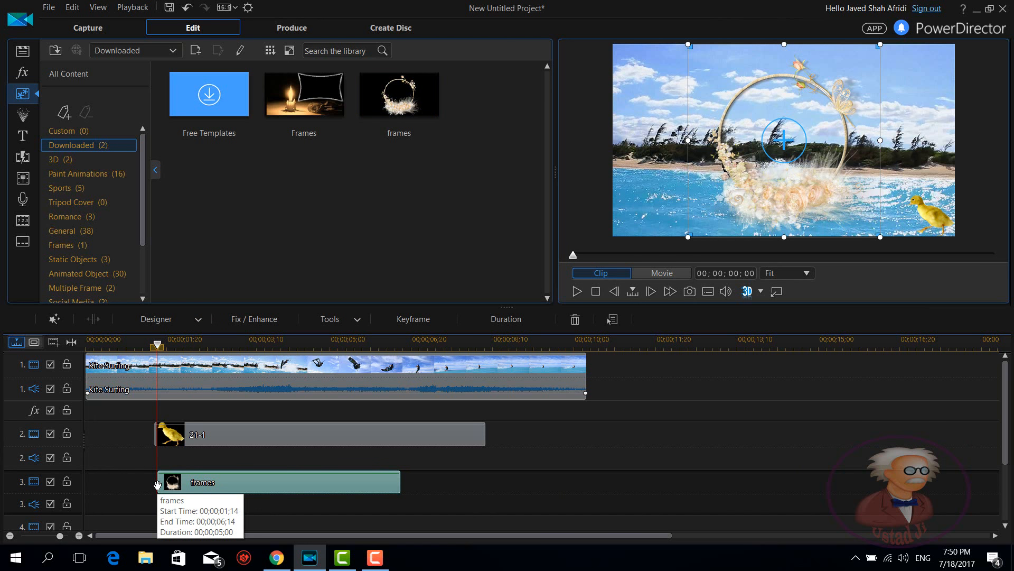
click(287, 366)
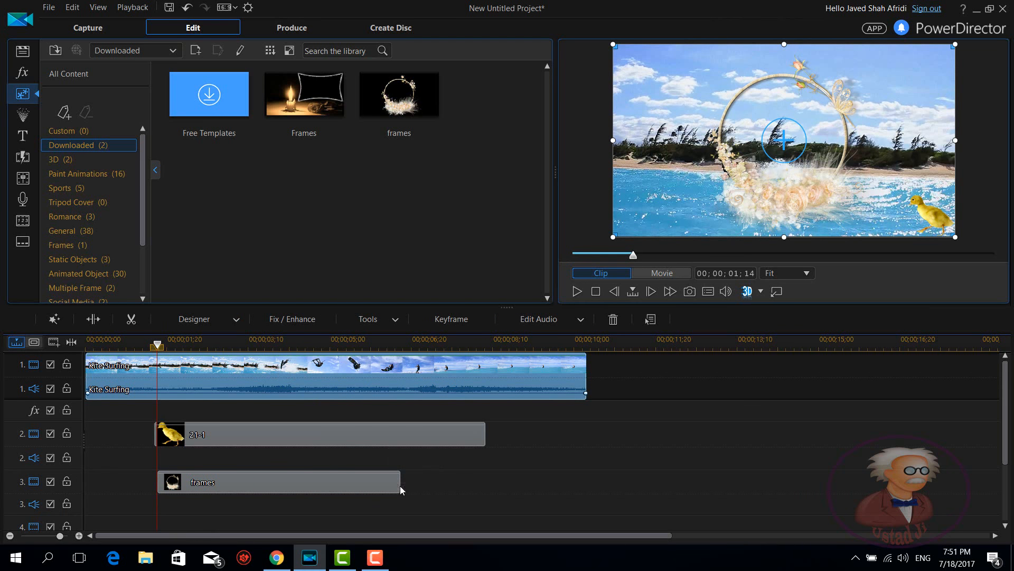
drag(397, 484, 484, 476)
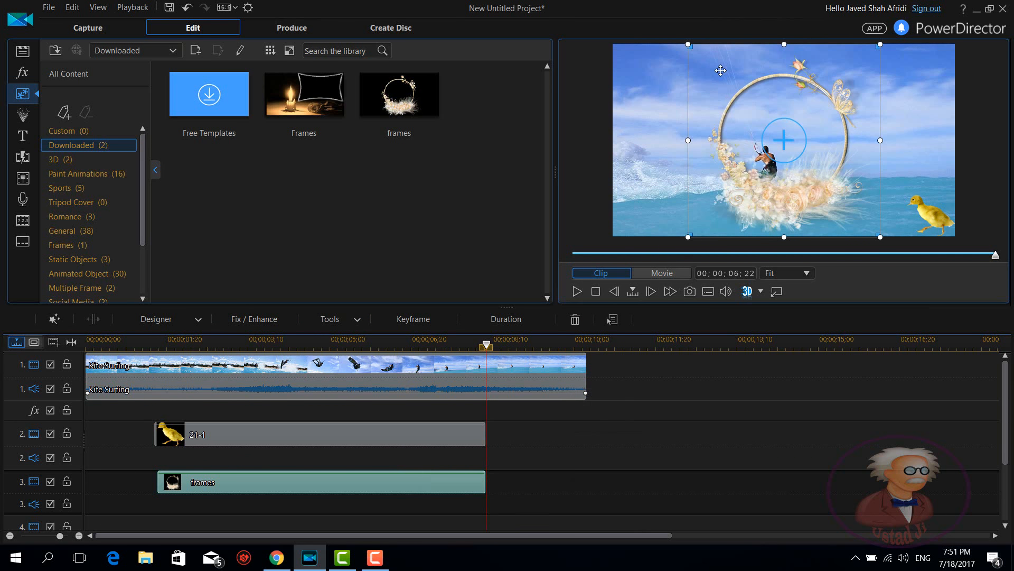
Step: Shrink the floral frame overlay and move it to the right edge of the video, just above the duck
drag(689, 45, 830, 135)
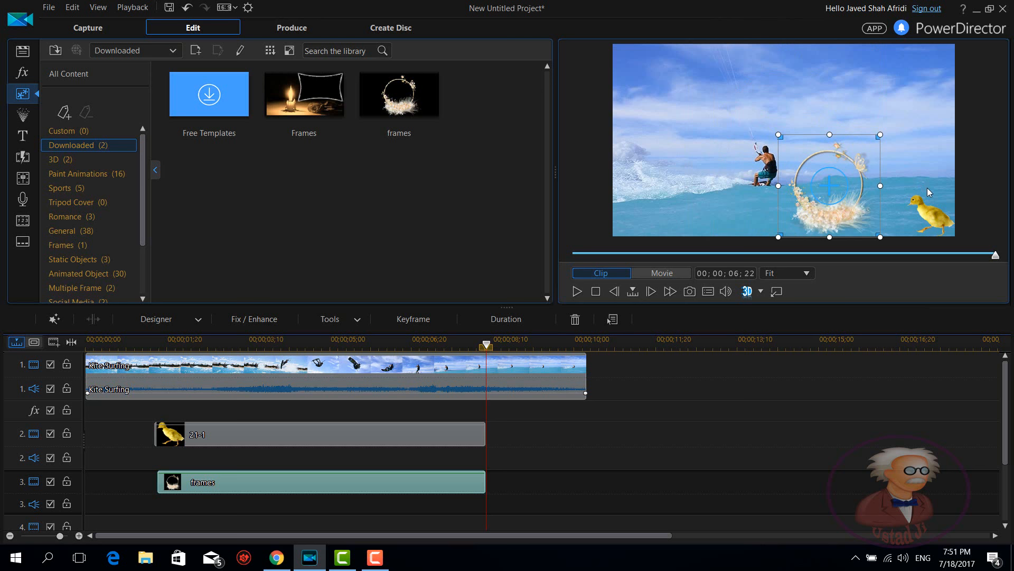
click(884, 84)
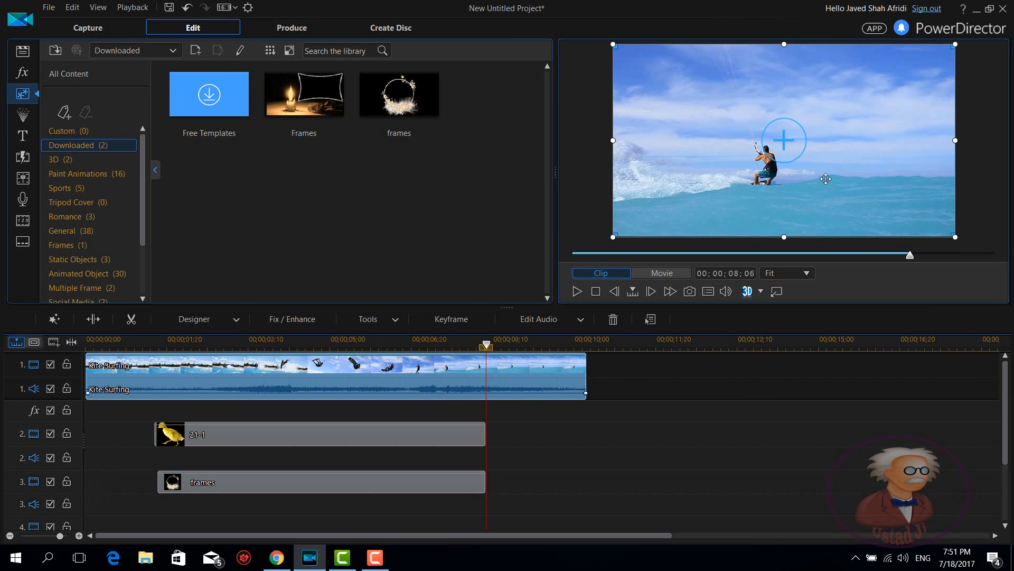
click(459, 442)
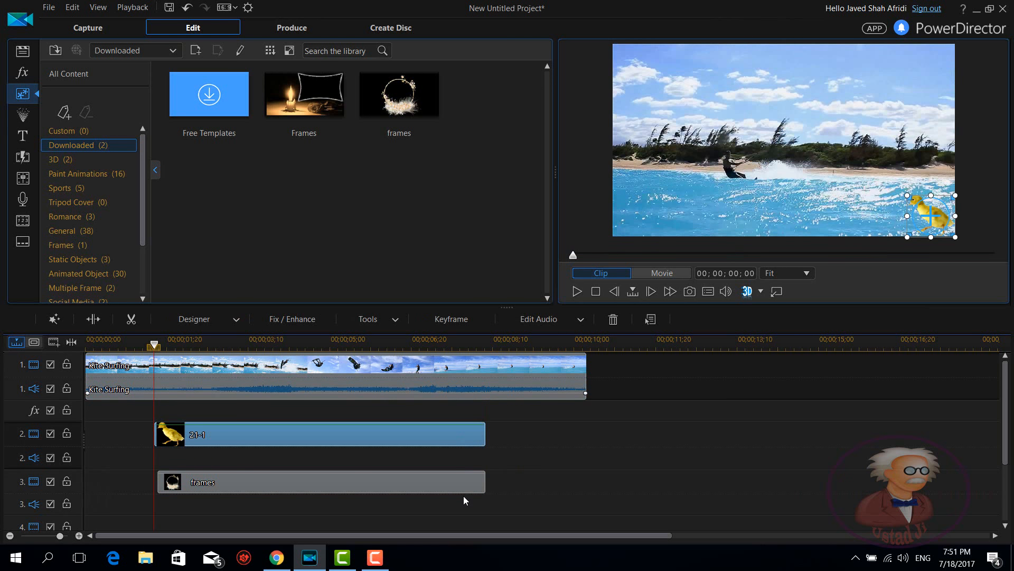
click(459, 489)
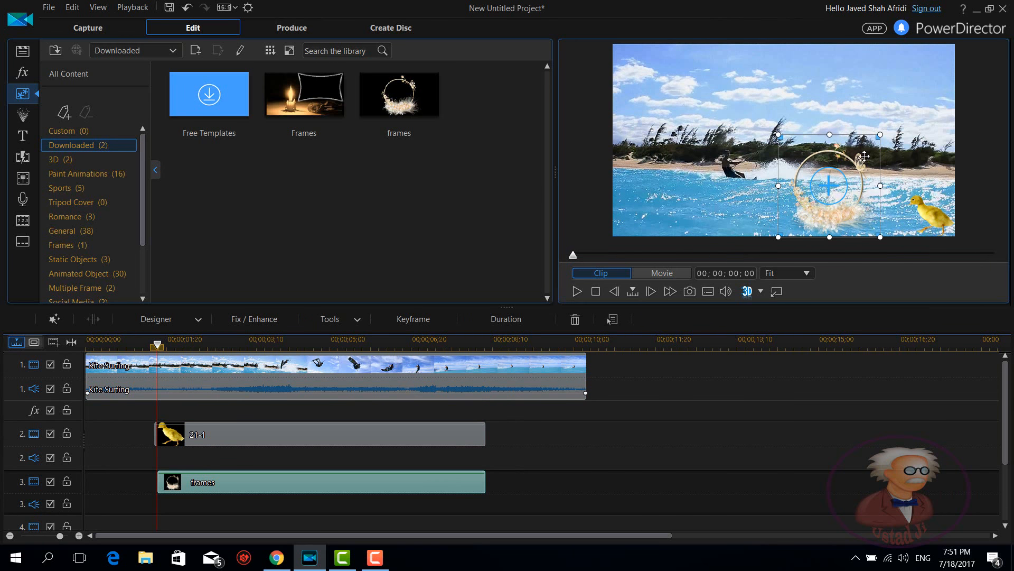
drag(829, 186, 896, 172)
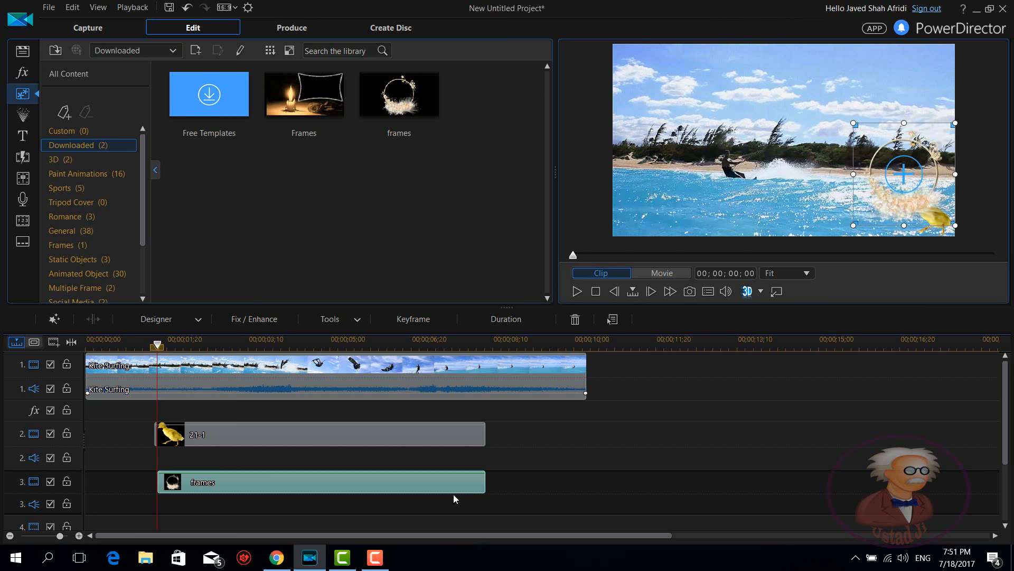
Step: Move the duck overlay on track 2 into the centre of the circular floral frame
click(435, 449)
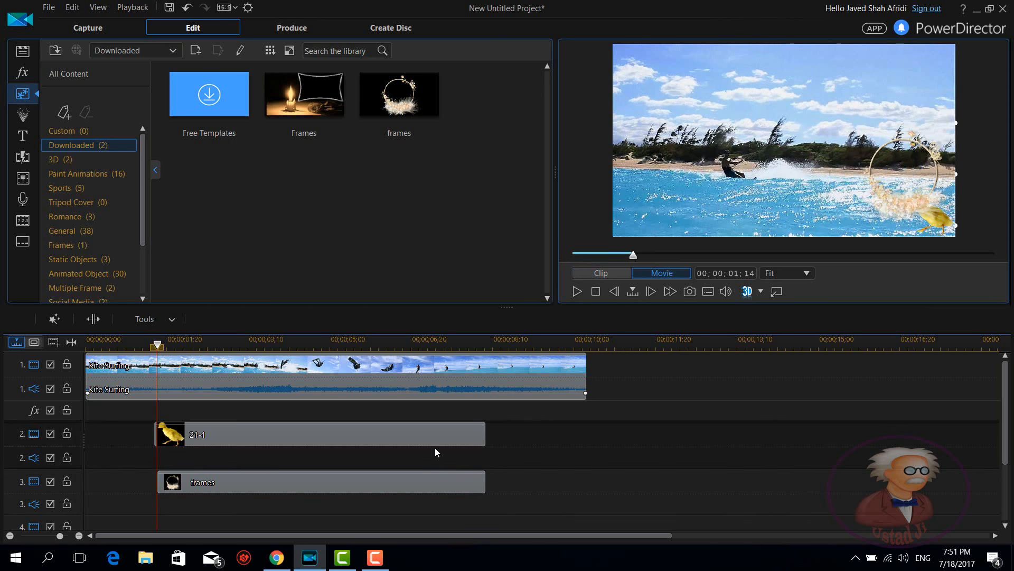
click(437, 440)
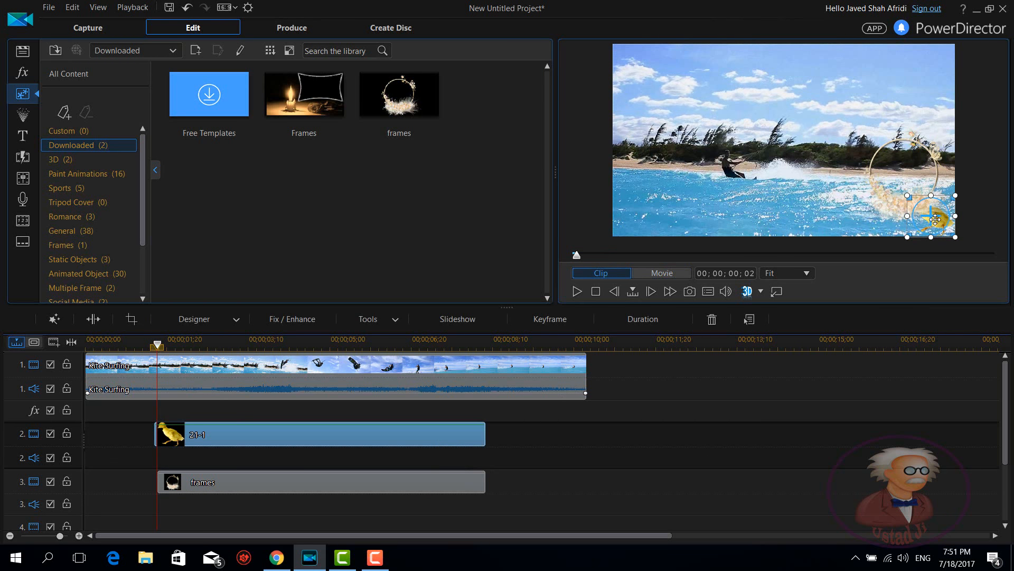
drag(935, 219, 910, 176)
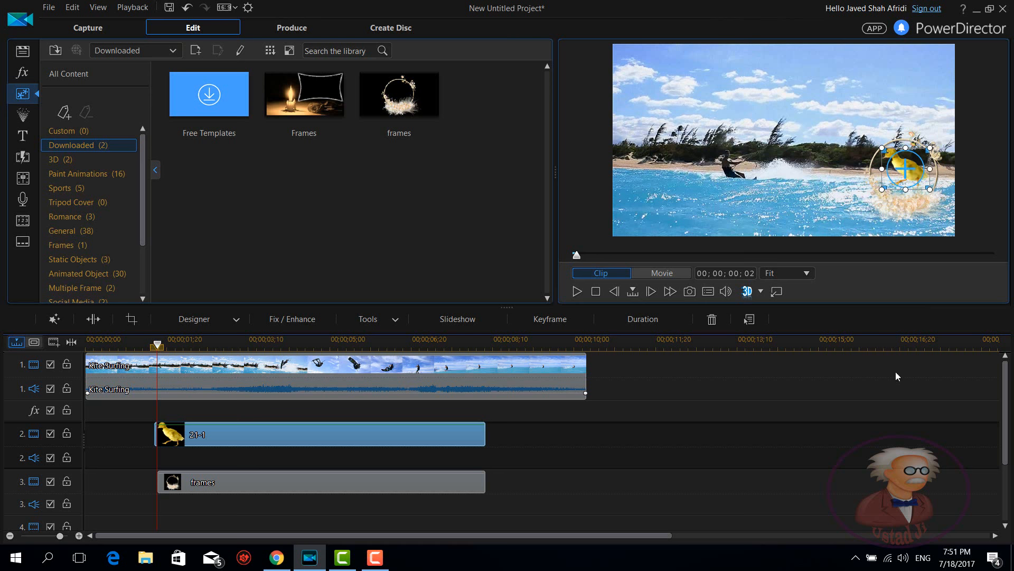
Step: Switch to Chrome and look through the free frame templates on the DirectorZone page
click(878, 419)
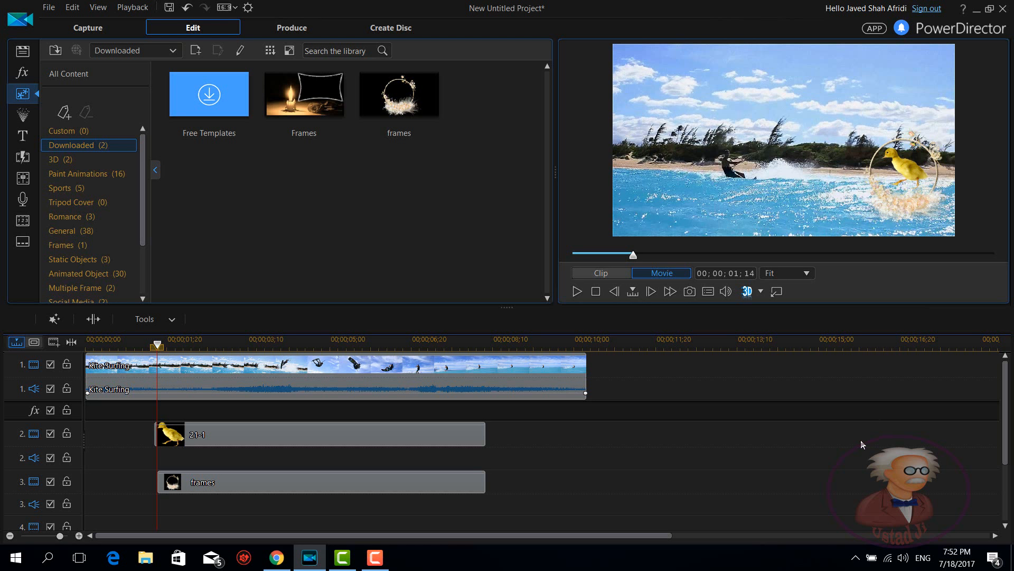
click(285, 559)
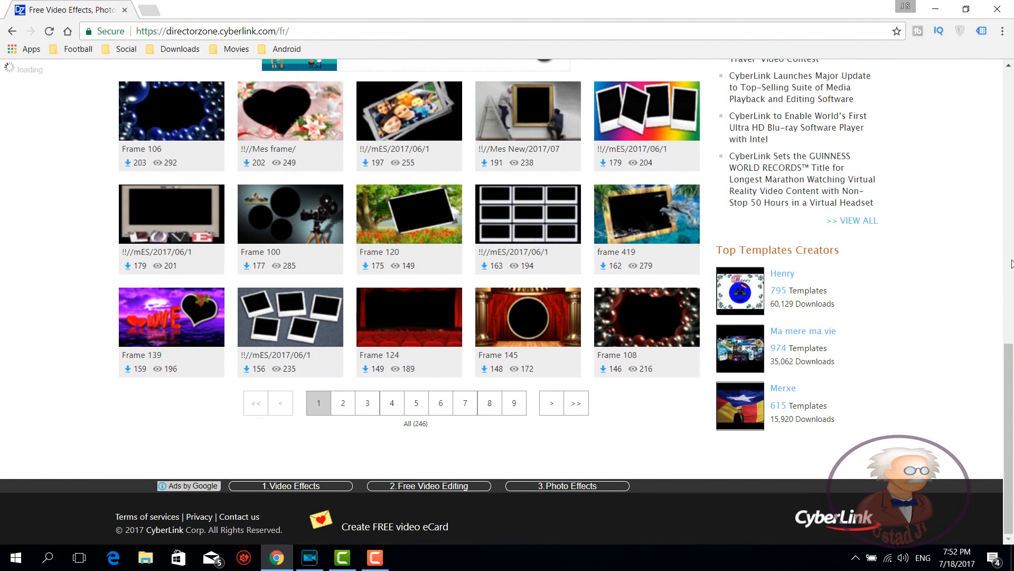
scroll(1010, 205, up, 8)
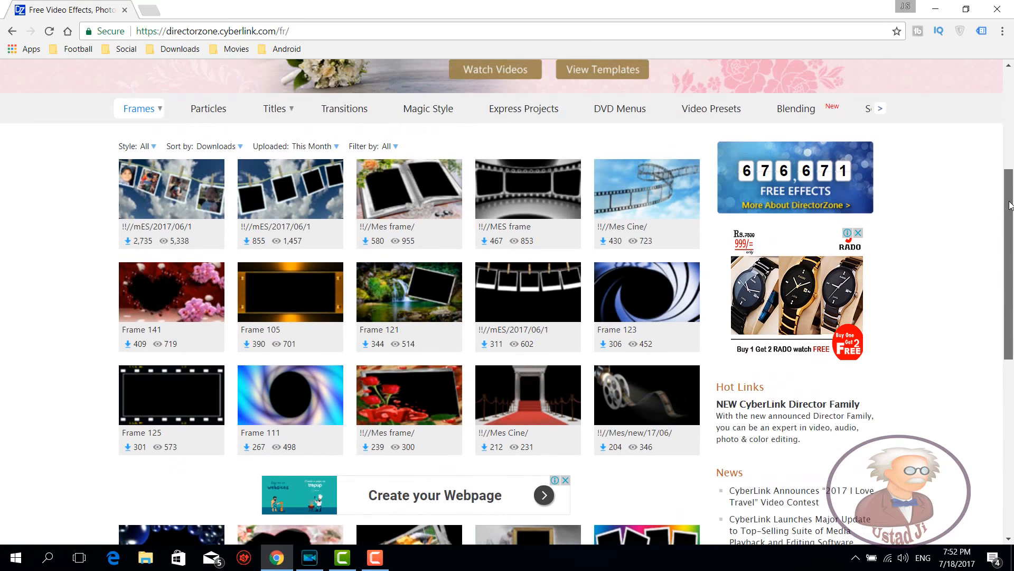
drag(1010, 205, 1012, 388)
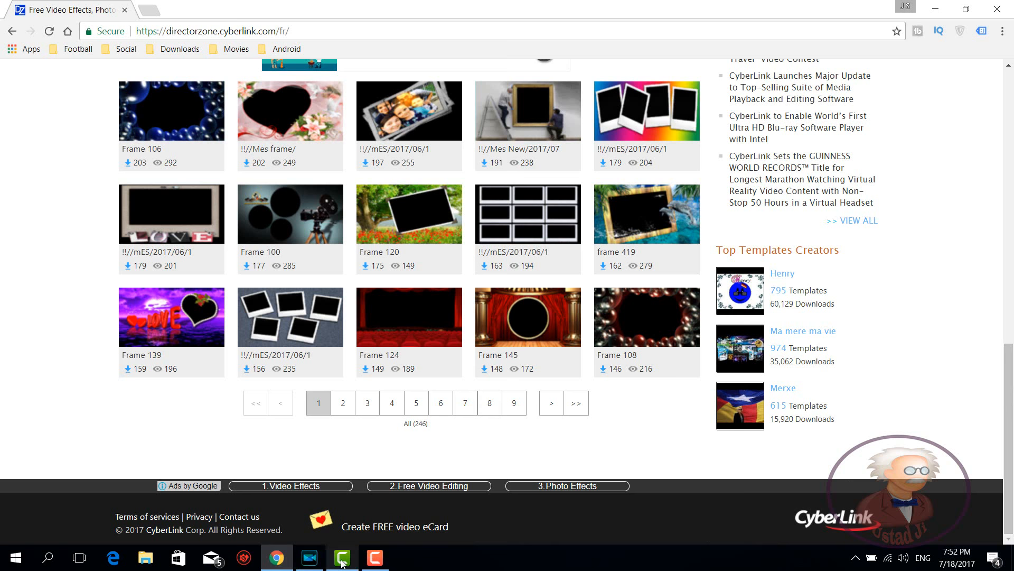
Step: Return to PowerDirector and look through the Social Media and Paint Animations categories of PiP objects
click(309, 557)
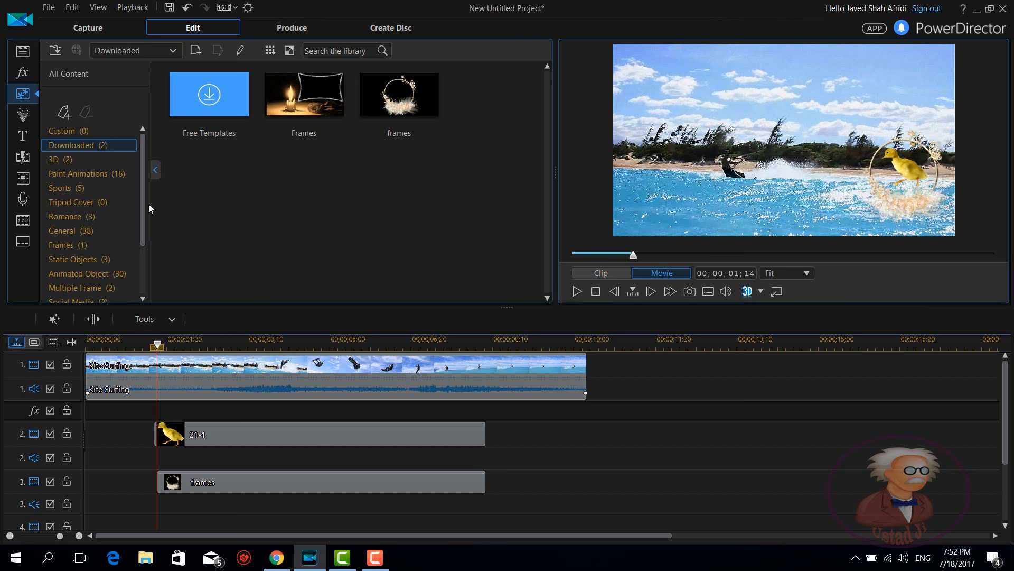
drag(143, 211, 148, 227)
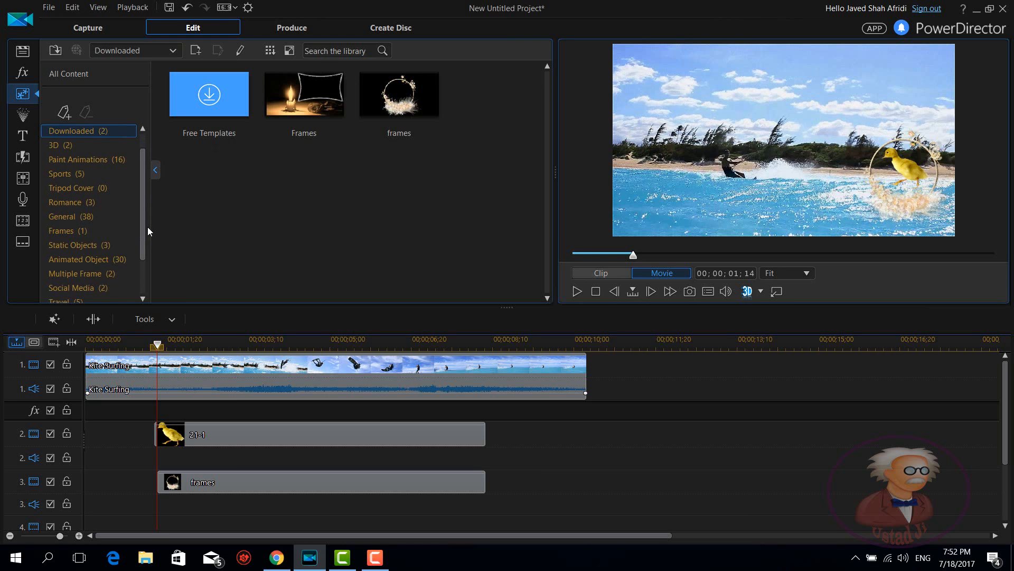
click(98, 290)
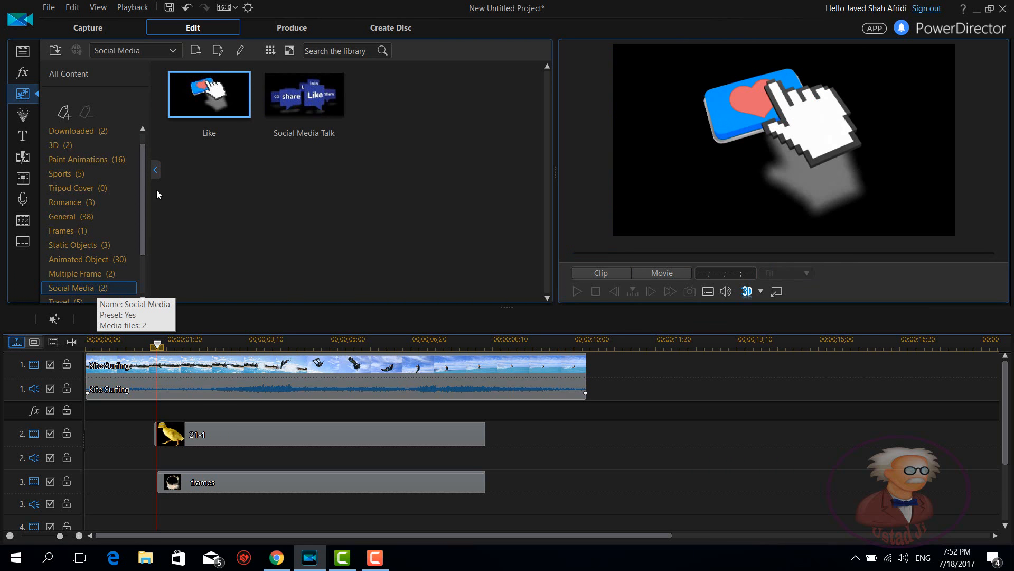
mouse_move(145, 201)
mouse_down()
mouse_move(148, 224)
mouse_move(137, 183)
mouse_up()
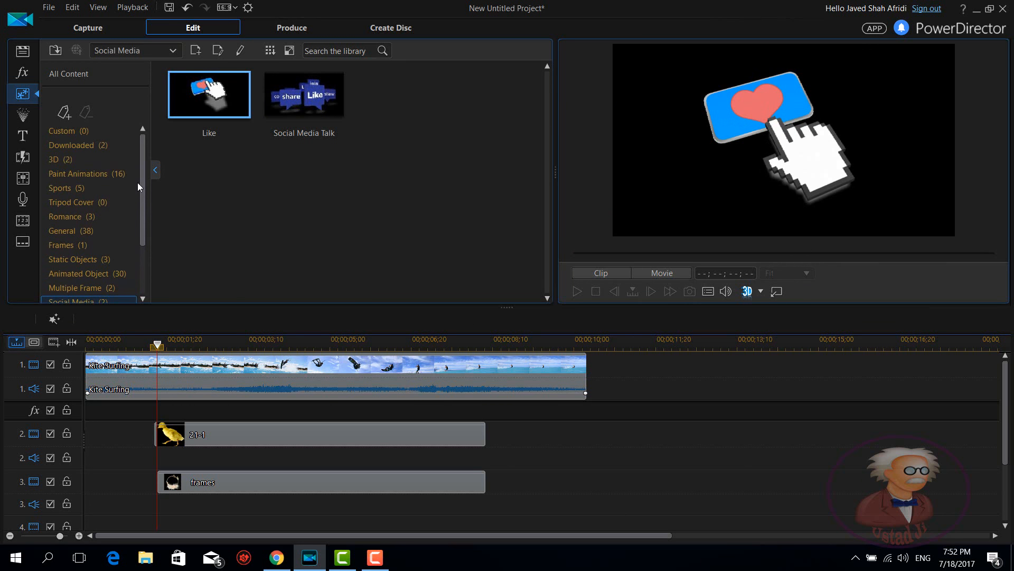
click(123, 177)
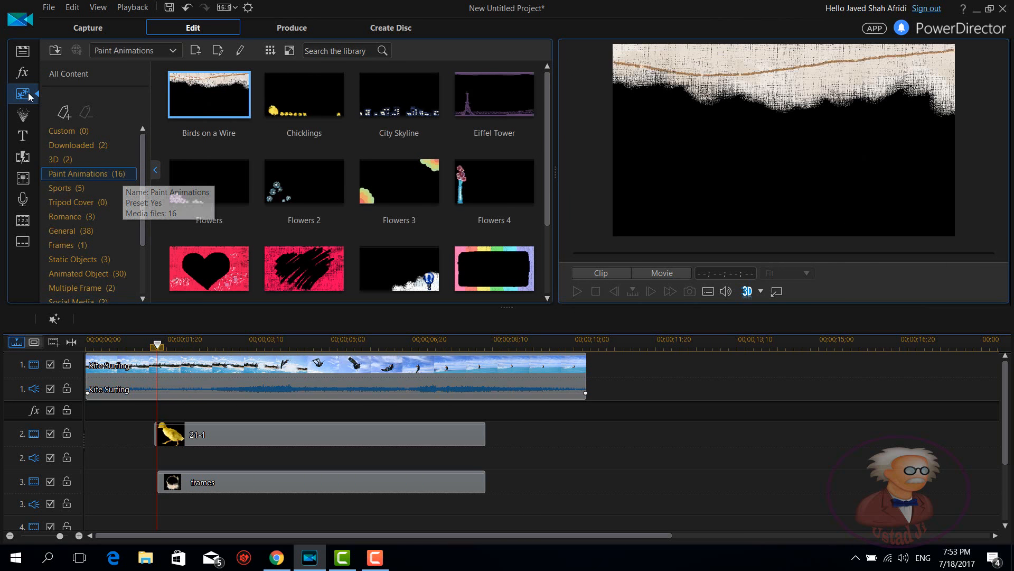
Step: Add the thumbs-up "Like" animated object from All Content to the start of track 4 and extend it to the Kite Surfing clip's end
click(78, 77)
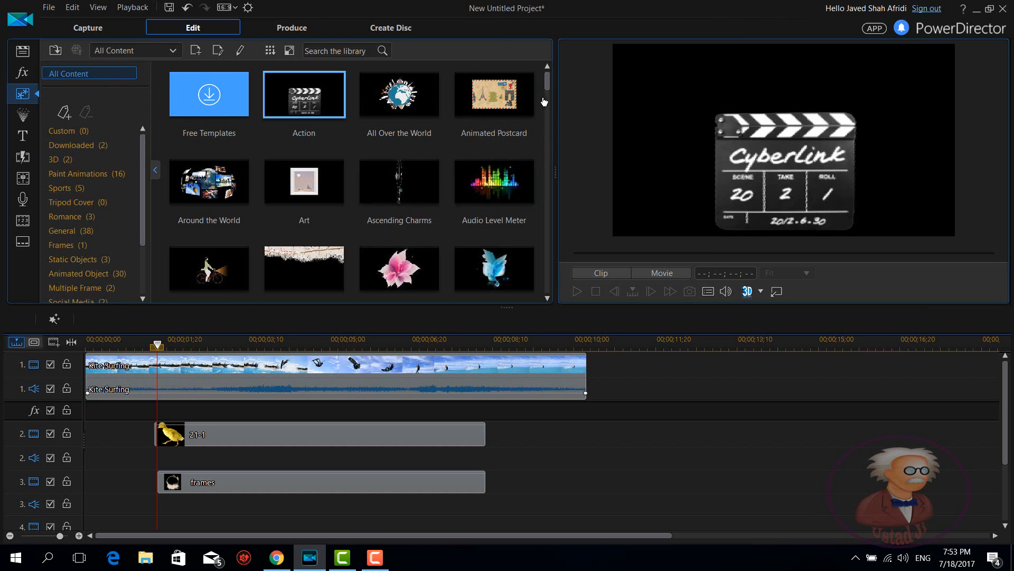
drag(549, 85, 553, 196)
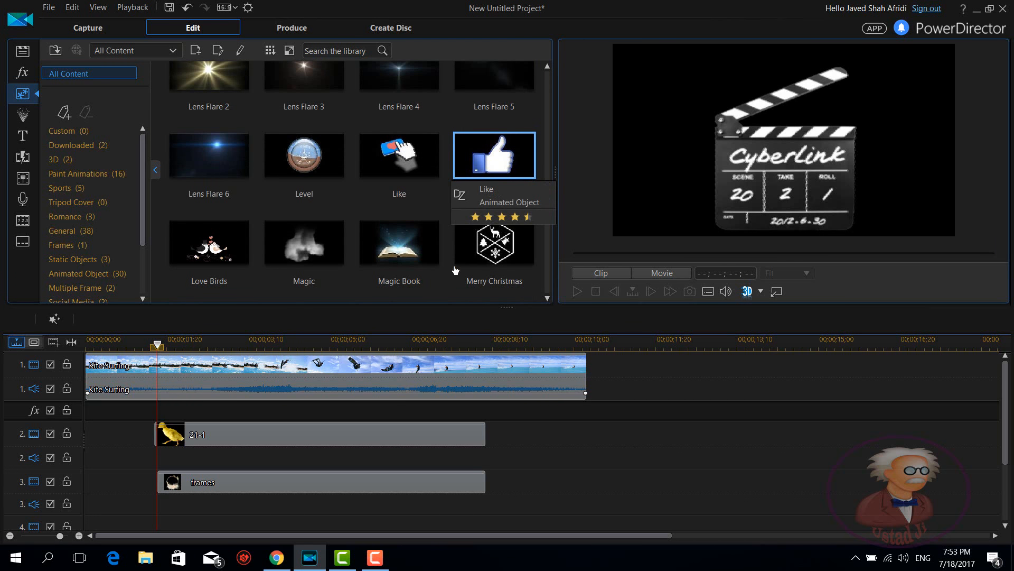
drag(496, 168, 103, 509)
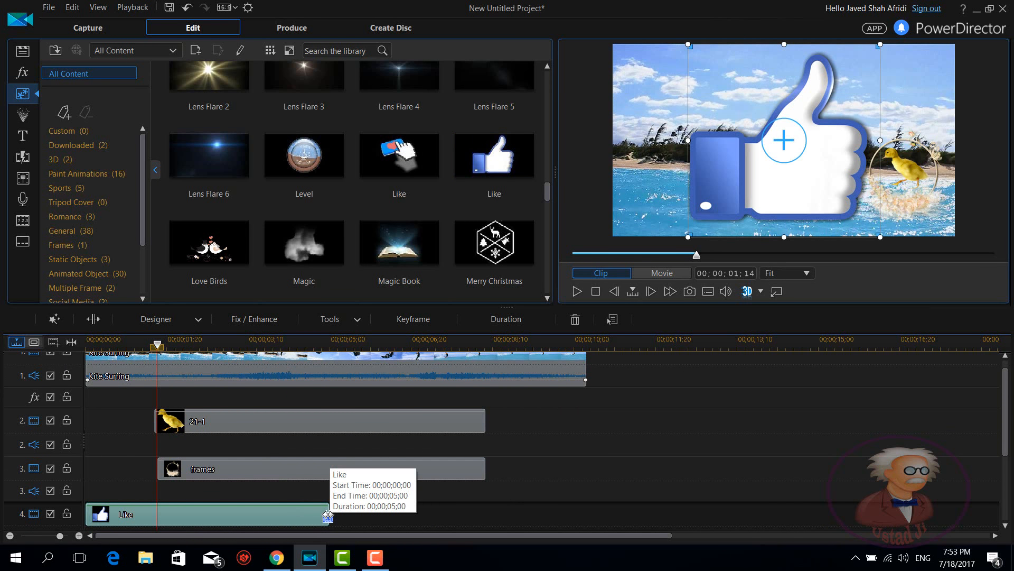
drag(330, 515, 587, 497)
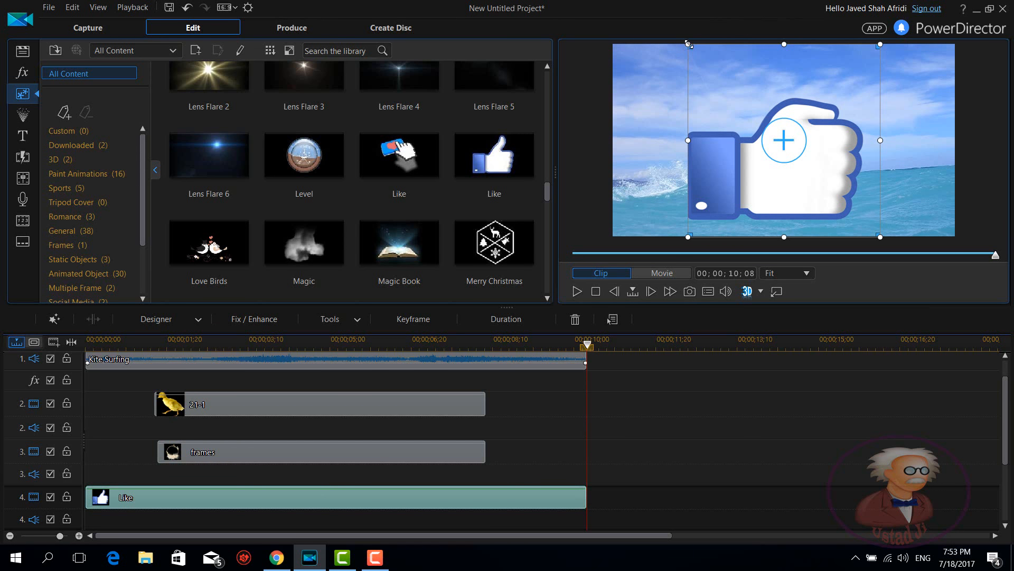
Step: Shrink the thumbs-up Like overlay and place it in the lower-left corner of the video
drag(688, 44, 855, 153)
drag(856, 193, 676, 184)
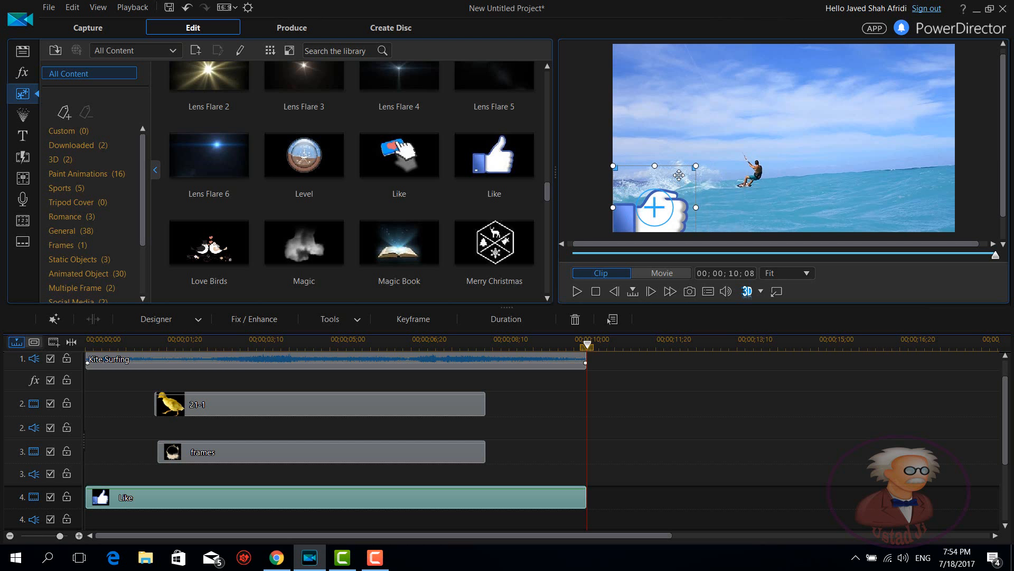
drag(678, 174, 679, 174)
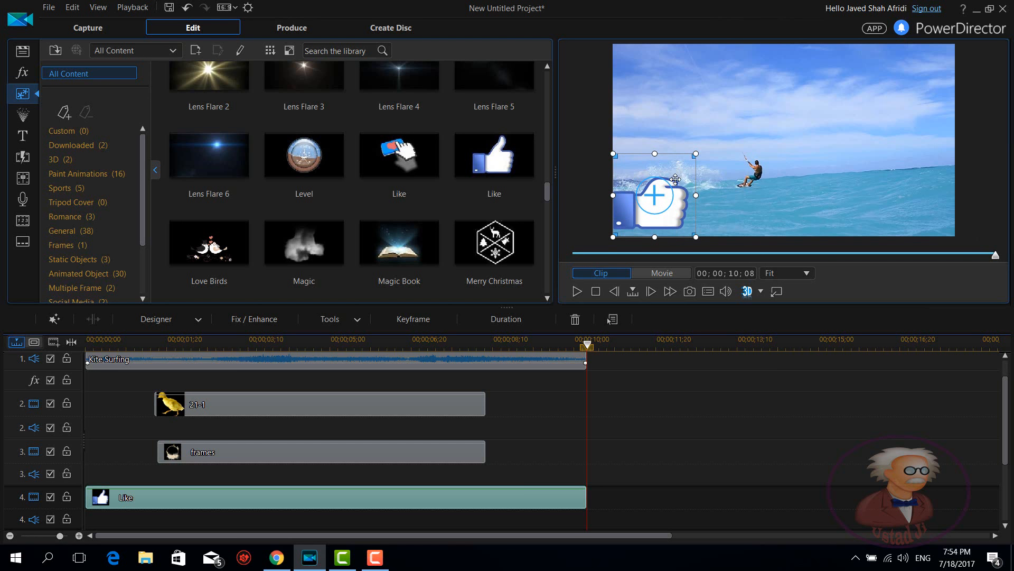
click(660, 442)
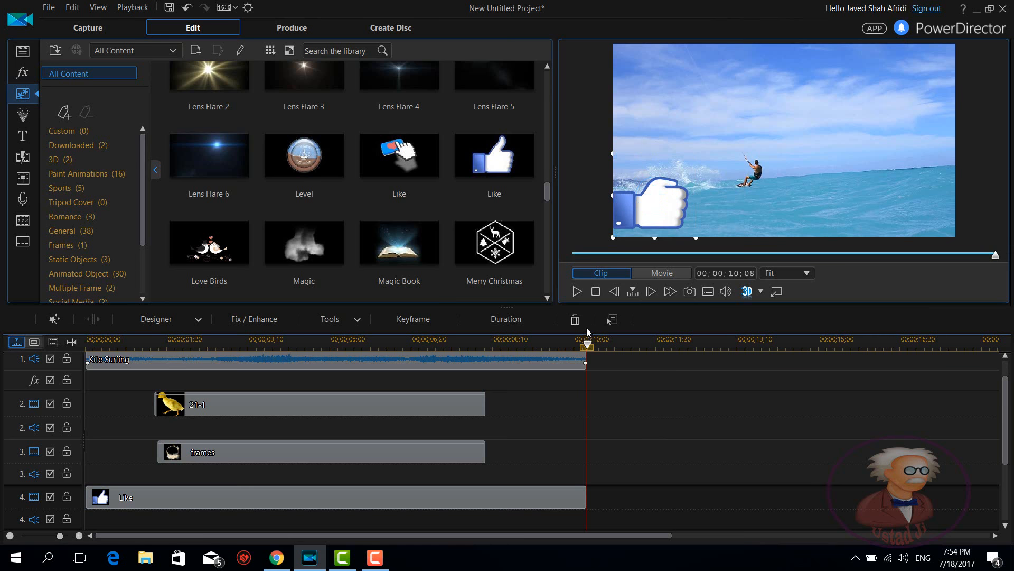
Step: Play the whole movie from the beginning to preview the duck, floral frame and thumbs-up overlays together
click(580, 296)
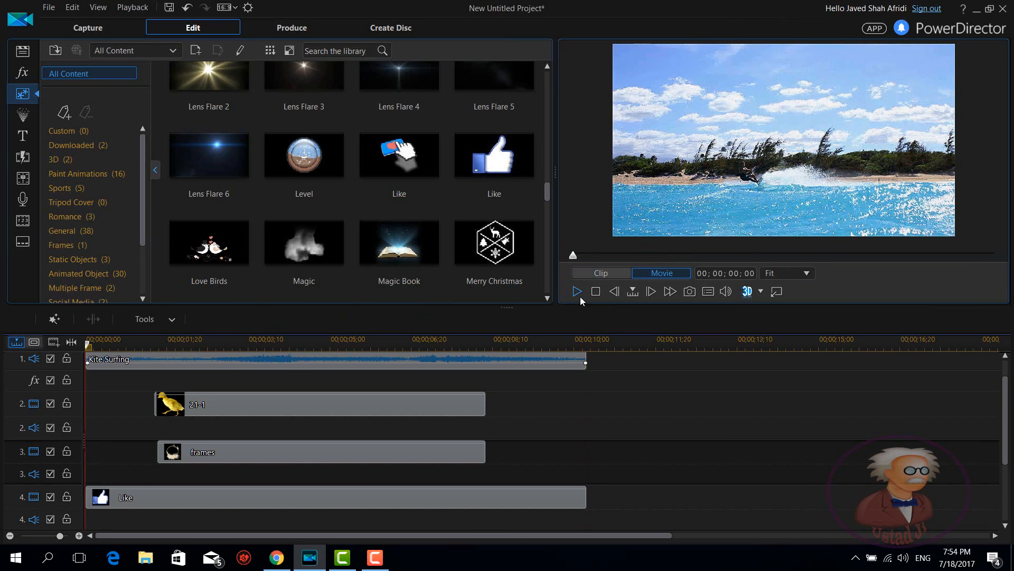
click(578, 296)
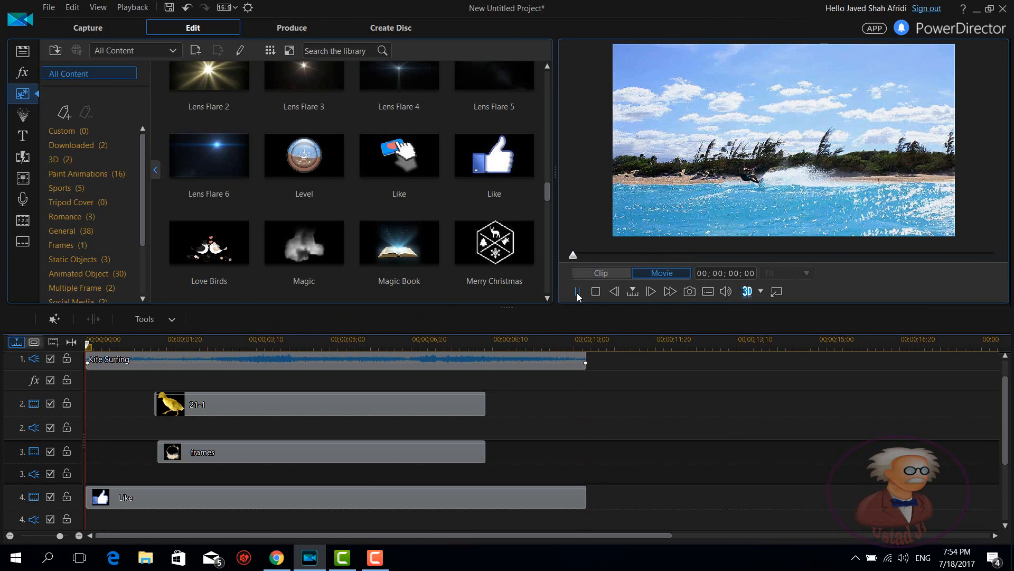